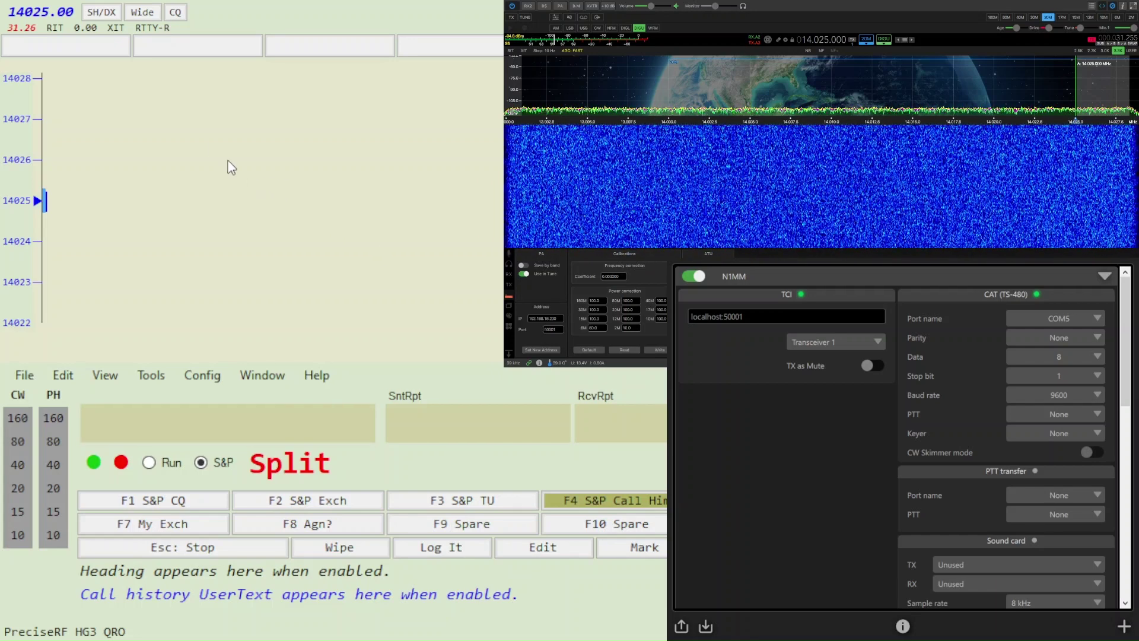
left_click(78, 49)
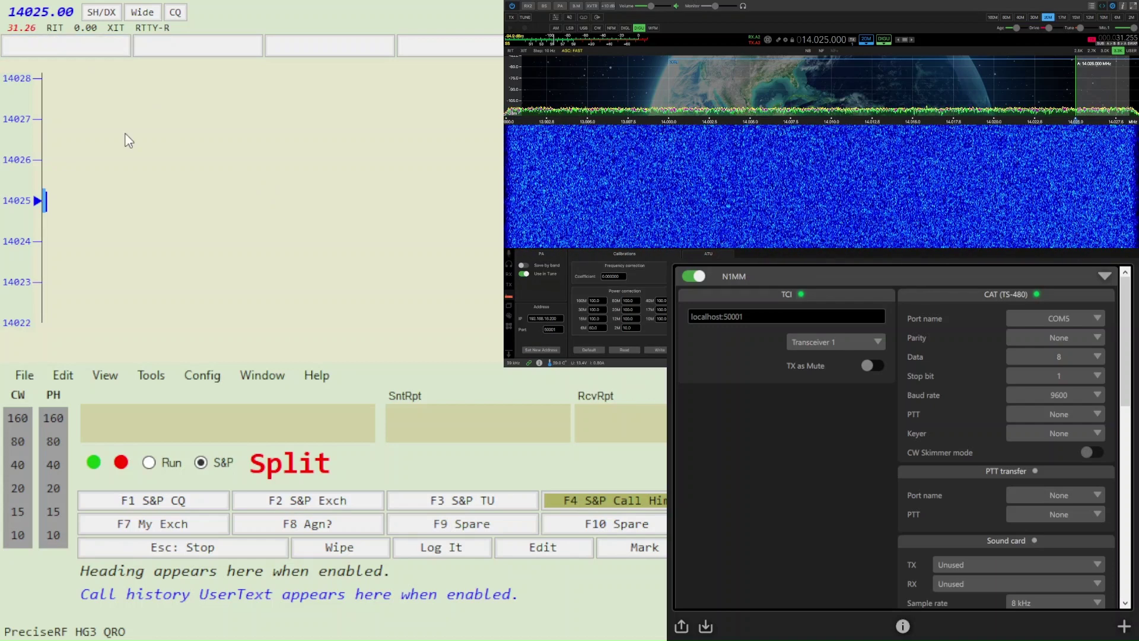
left_click(201, 162)
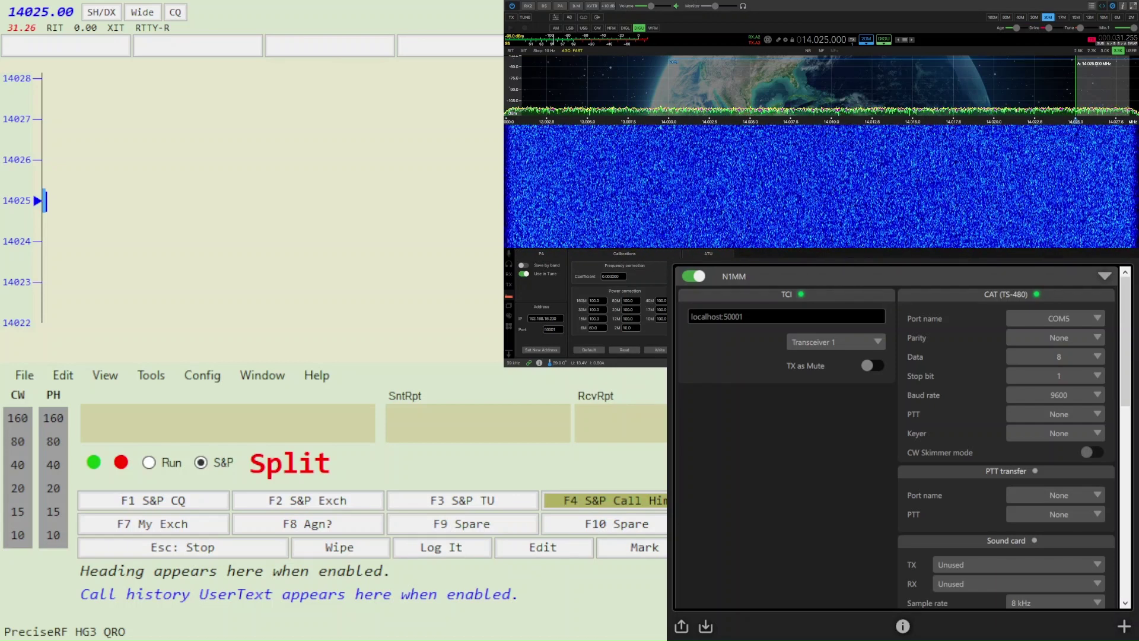
left_click(321, 422)
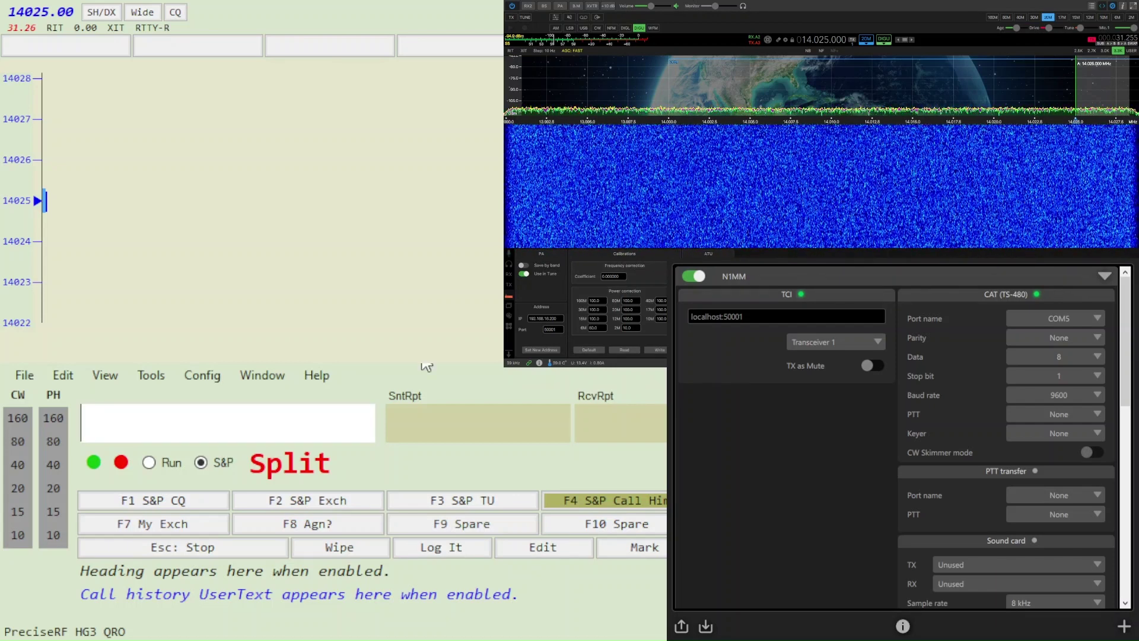
Use the Entry window's CW band buttons for 10 m, then 15 m, landing both at 21200.00.
left_click(19, 534)
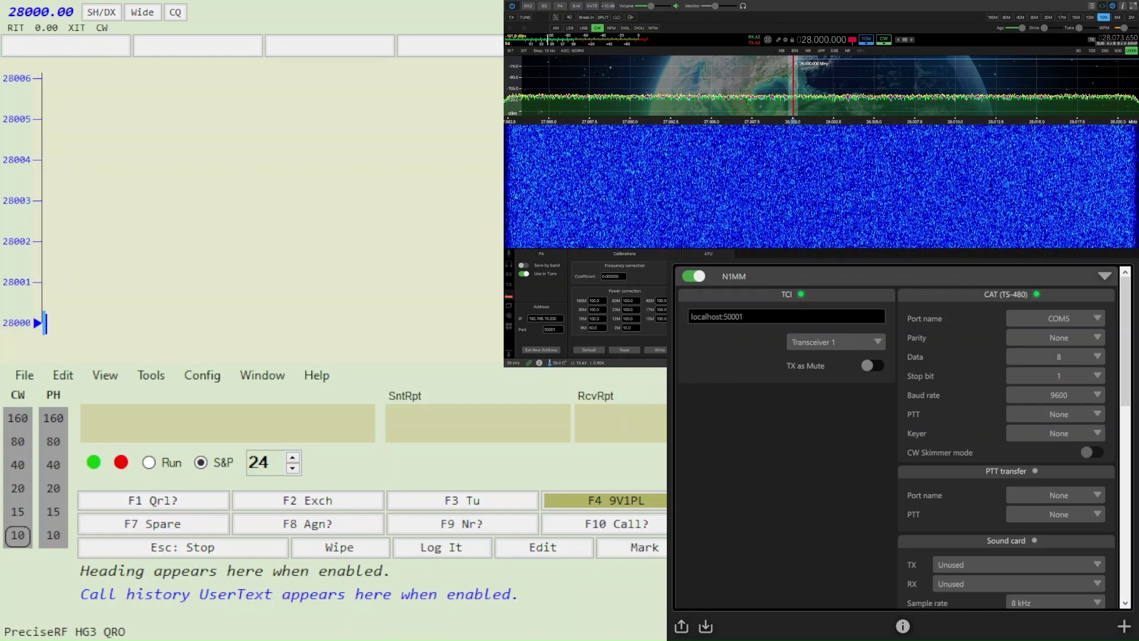
left_click(375, 367)
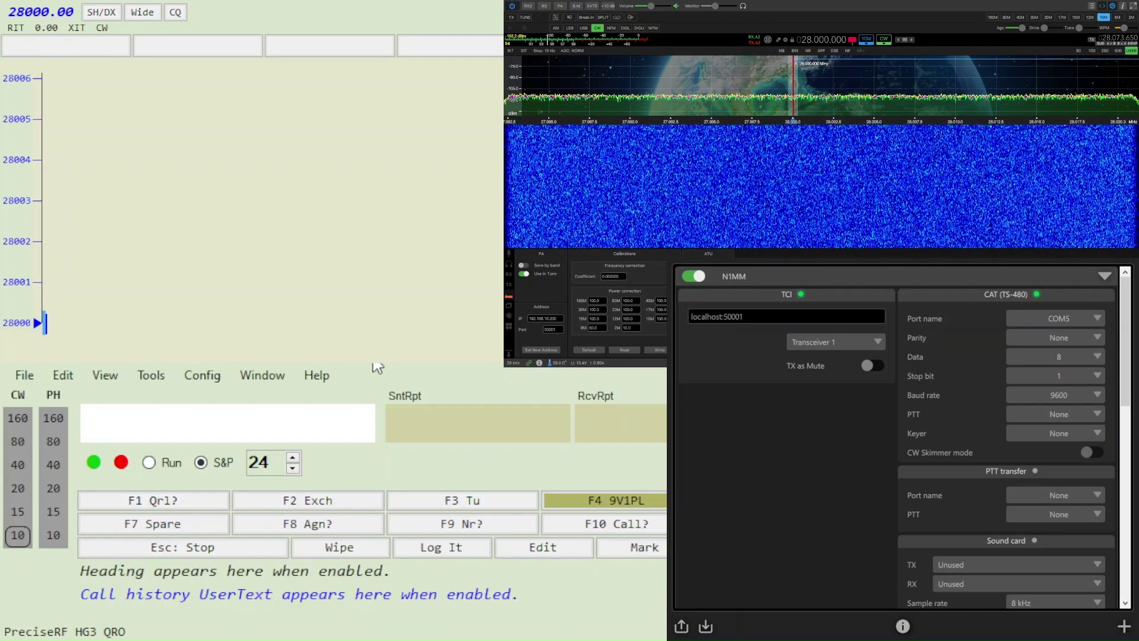
left_click(19, 511)
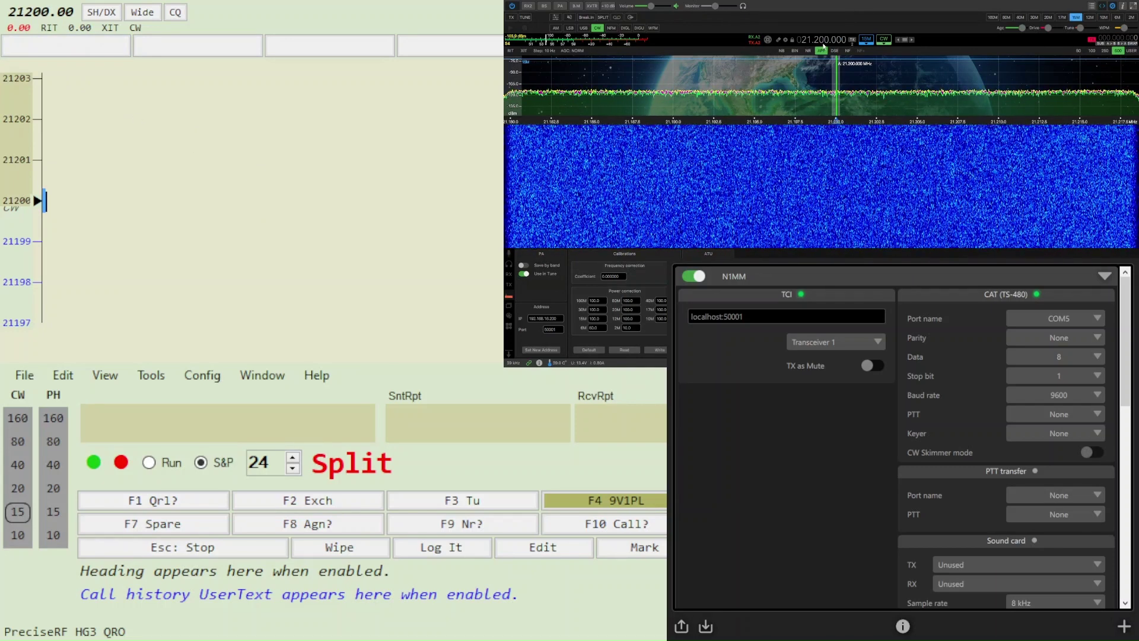
left_click(178, 422)
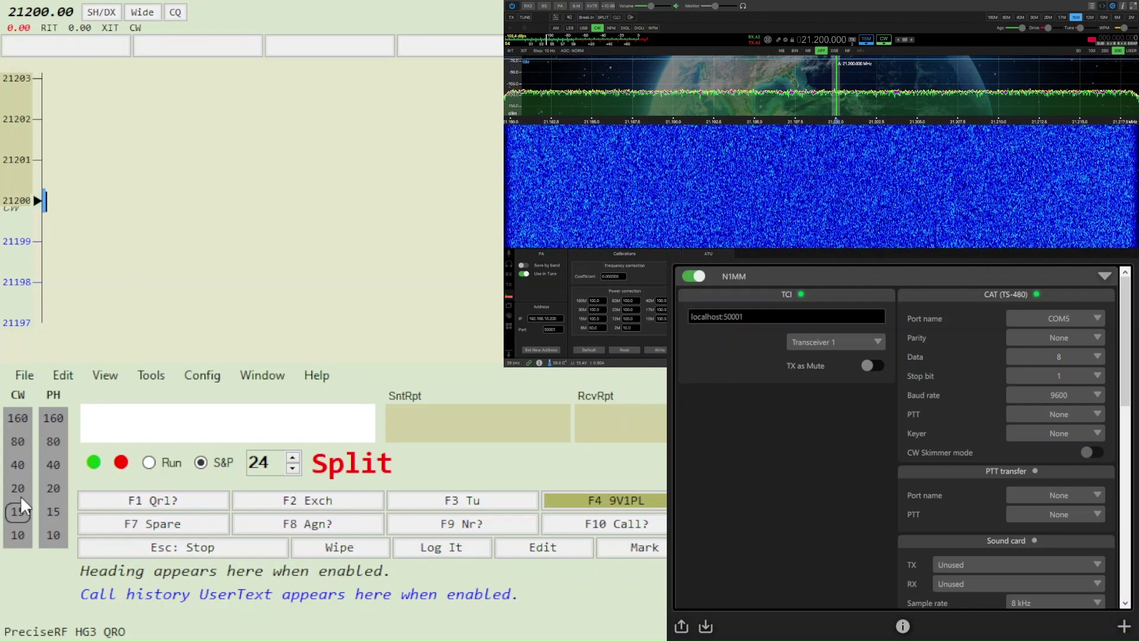
Pick CW 40 in the logger and confirm ExpertSDR3 follows to 7.009.040 MHz.
left_click(14, 465)
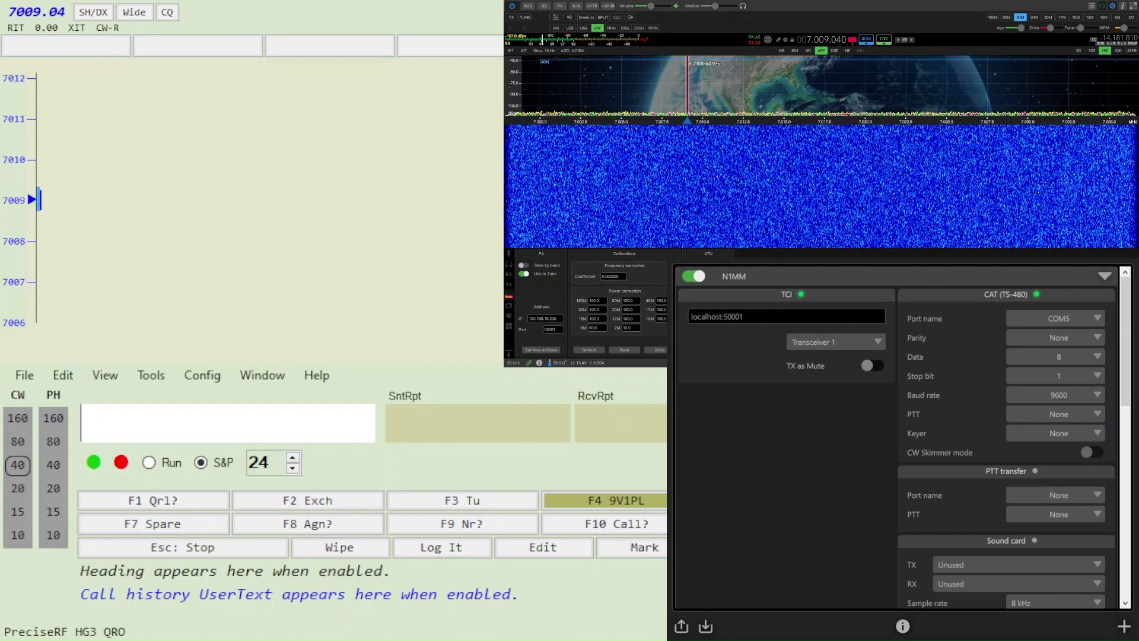
left_click(791, 1)
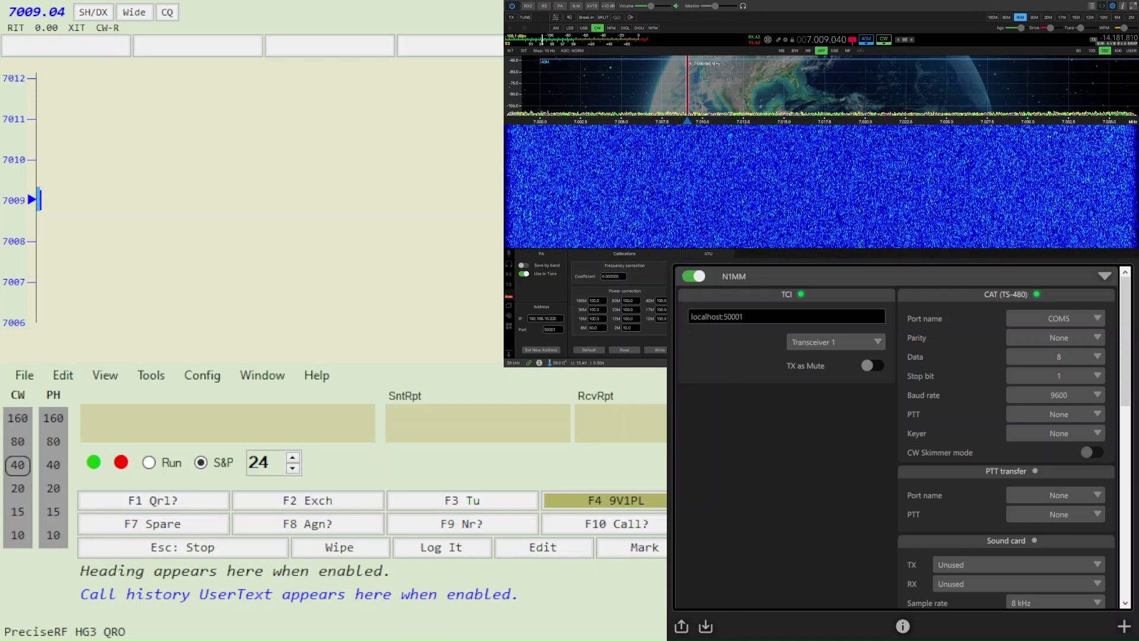
left_click(17, 581)
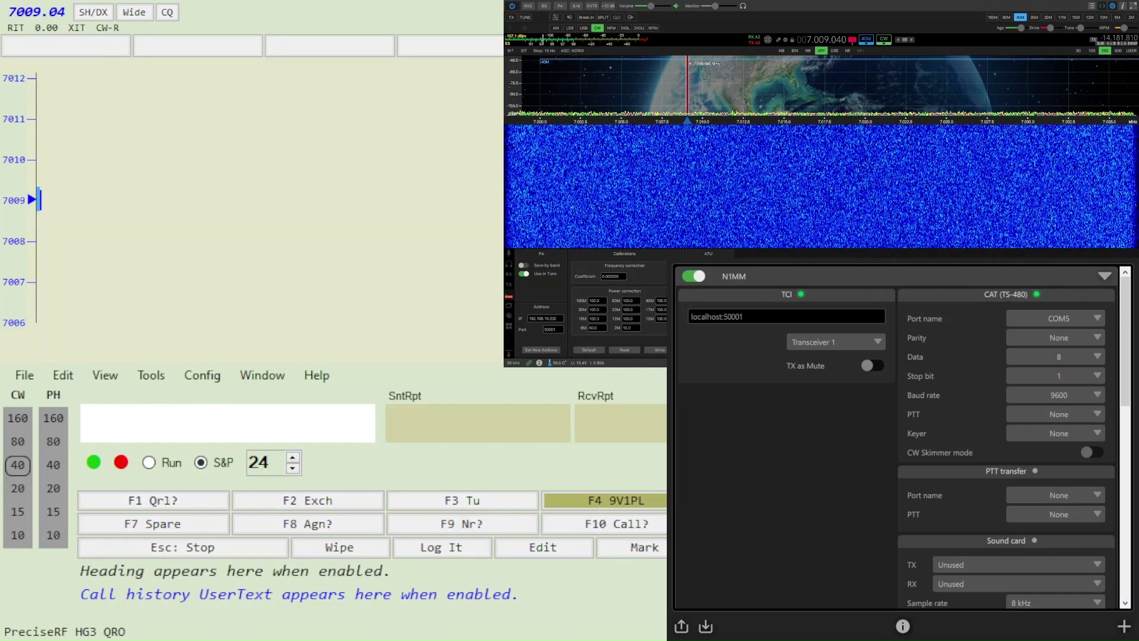
left_click(855, 1)
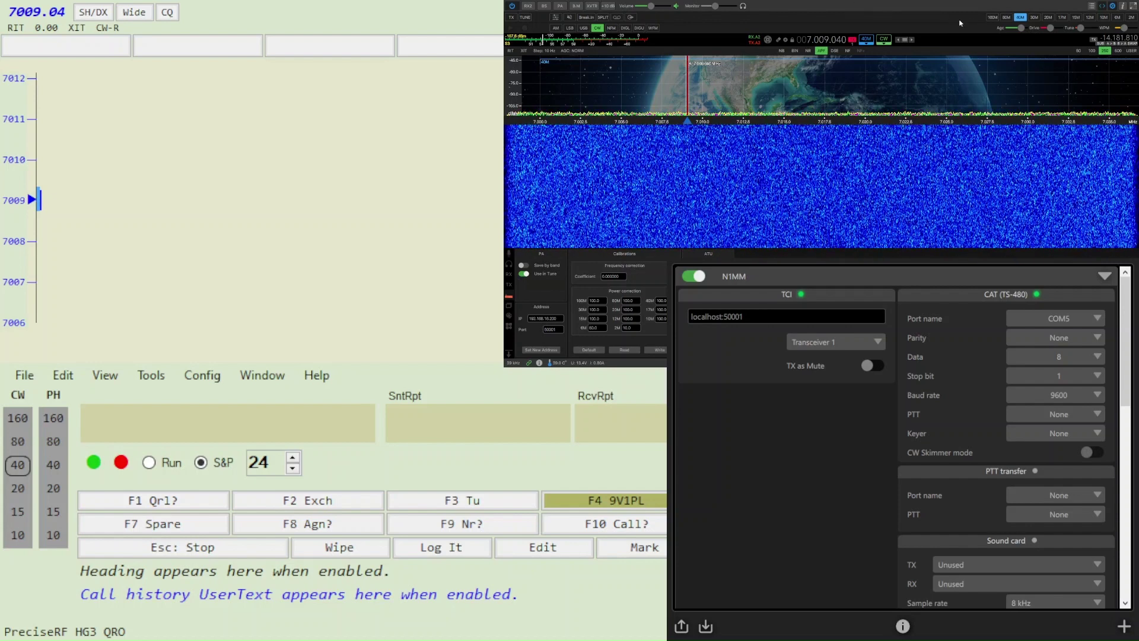
Select 30M then 20M in ExpertSDR3's toolbar, with the logger following to 14025.00.
left_click(1033, 18)
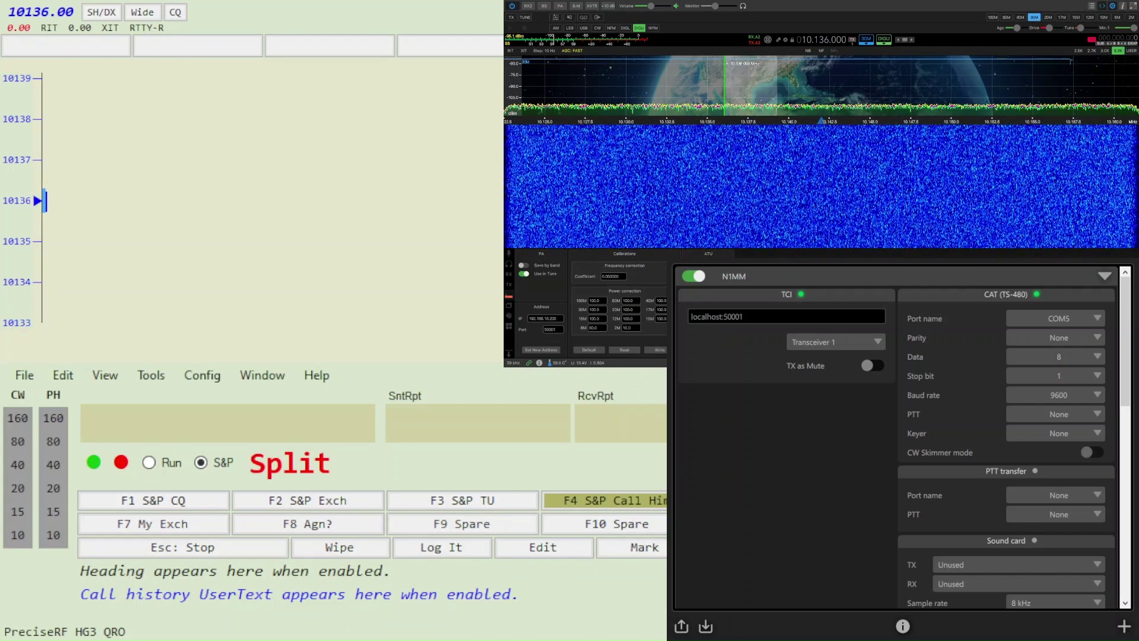
left_click(526, 605)
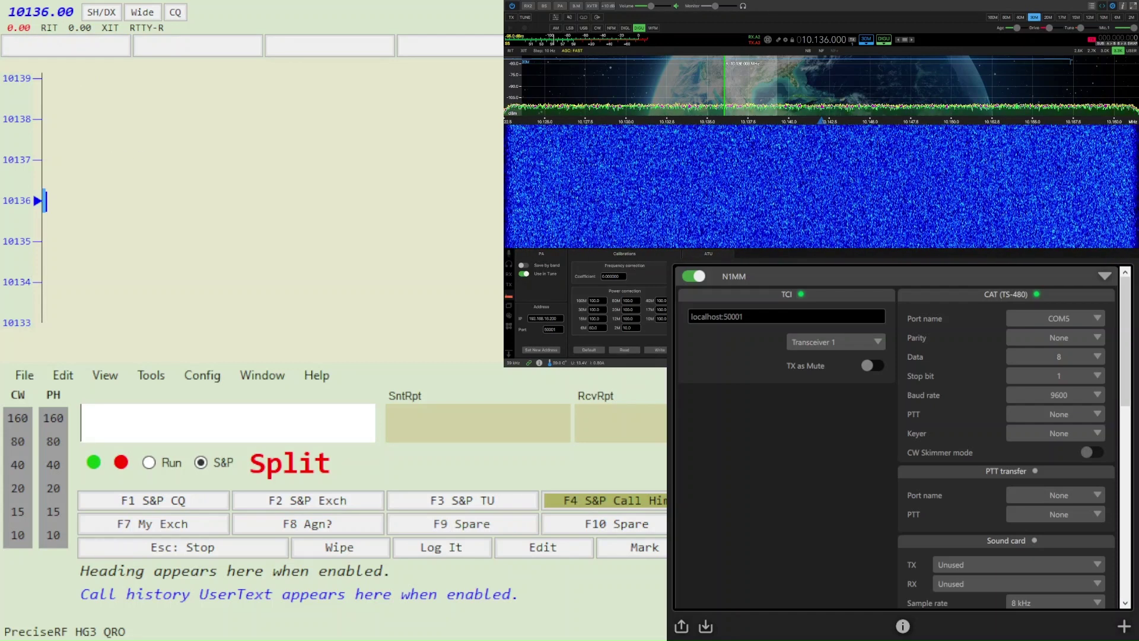
left_click(1047, 17)
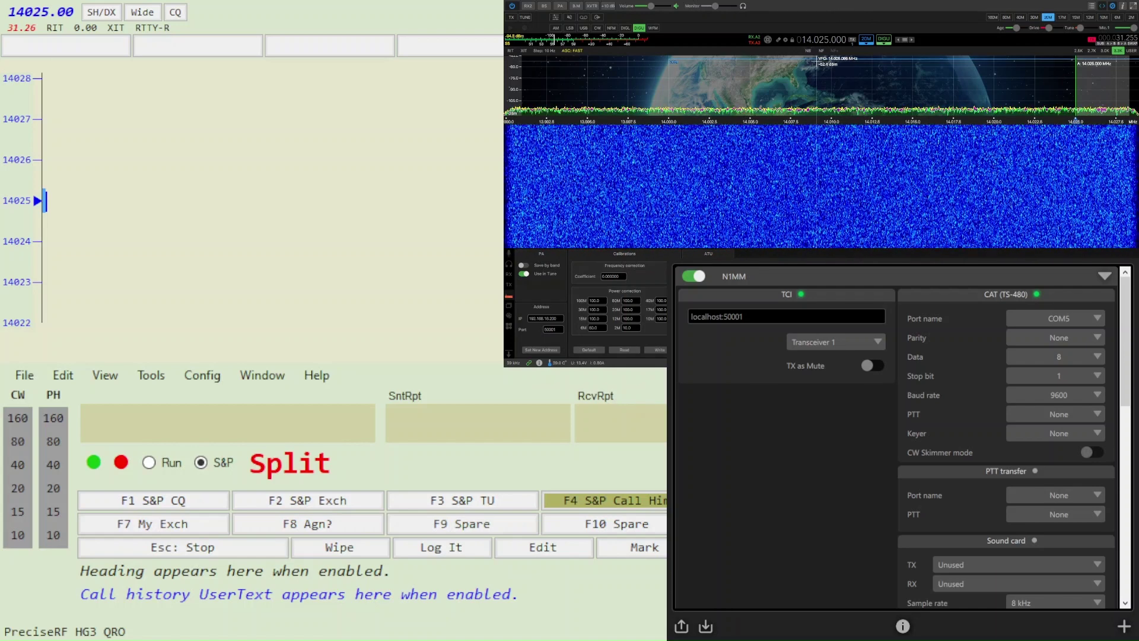
key("alt+Tab")
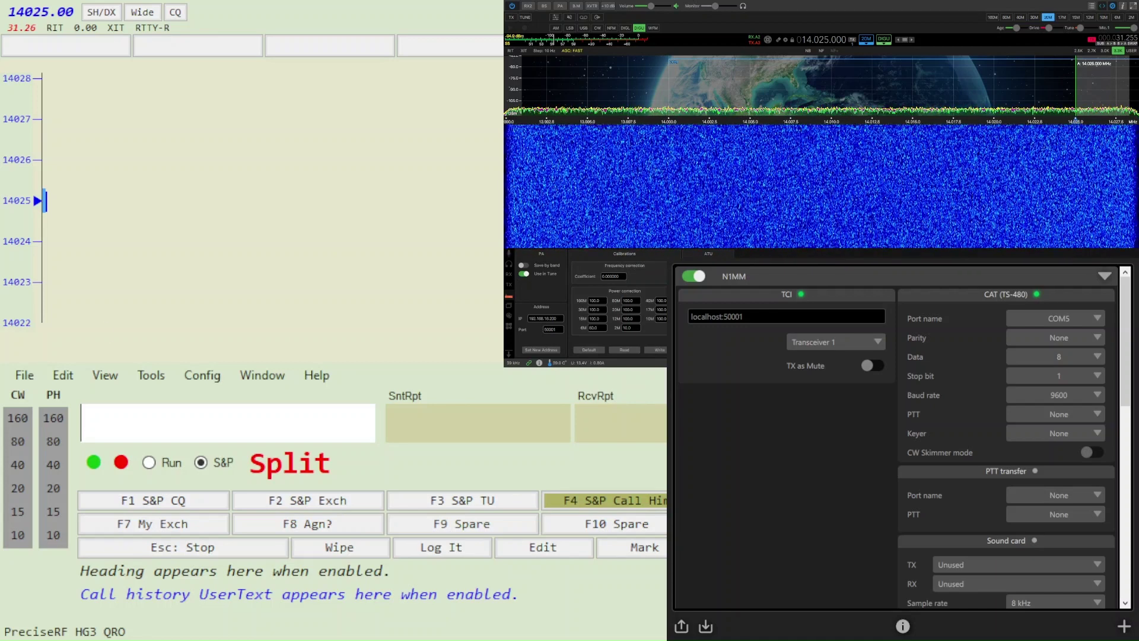
left_click(858, 516)
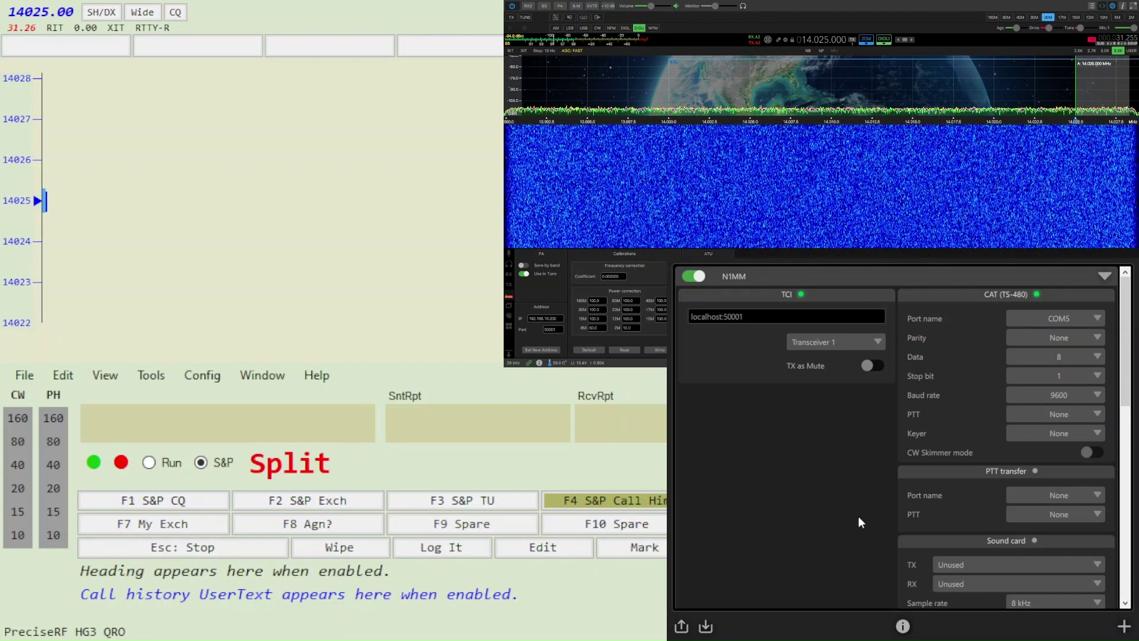